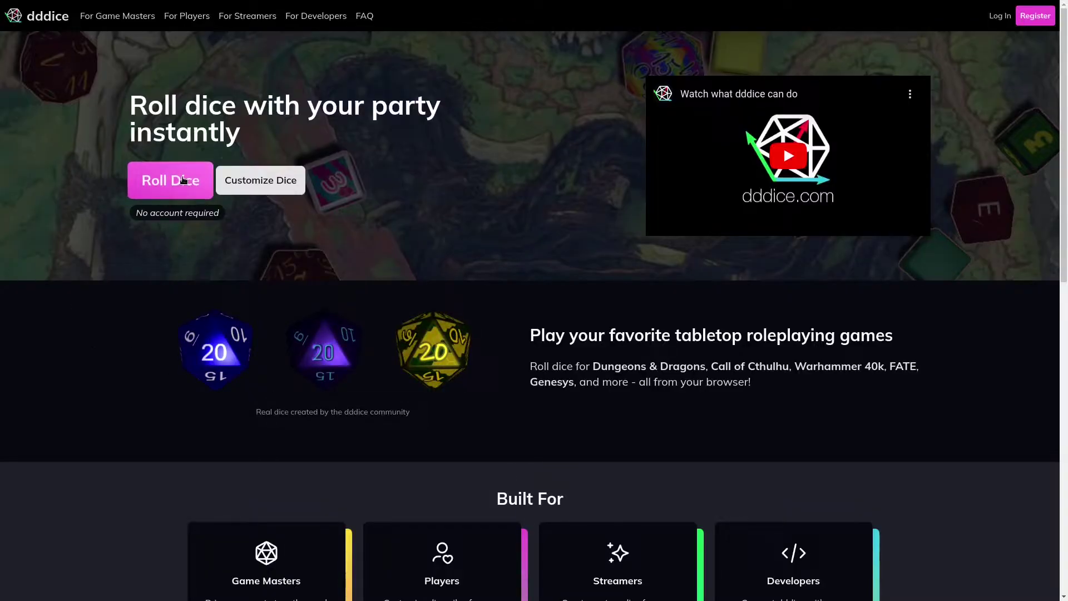
Step: Start a new Untitled Room and dismiss the LET'S ROLL! welcome guide
click(184, 180)
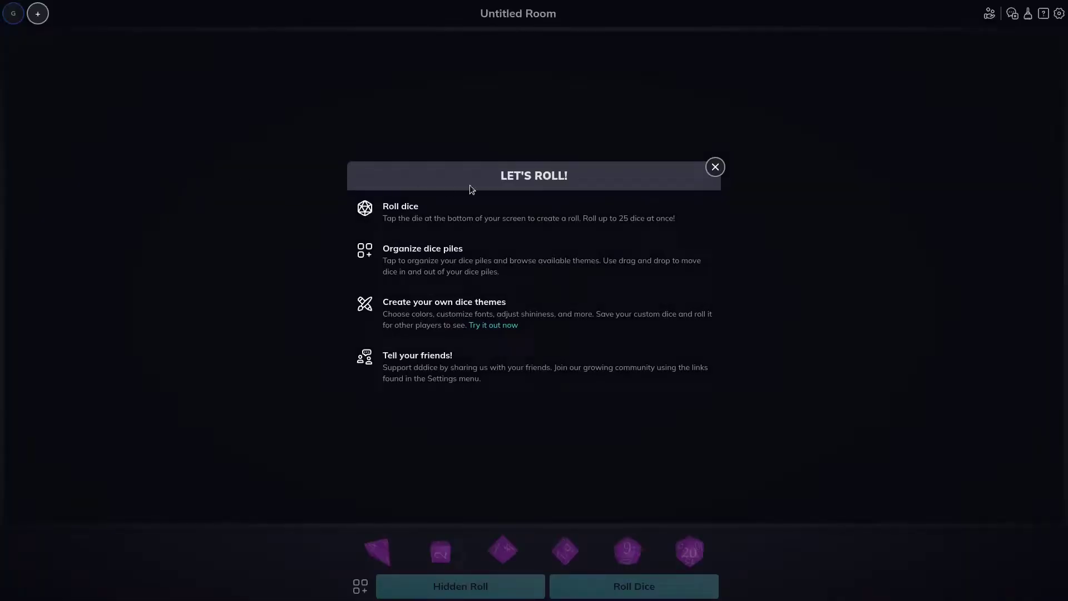
click(716, 167)
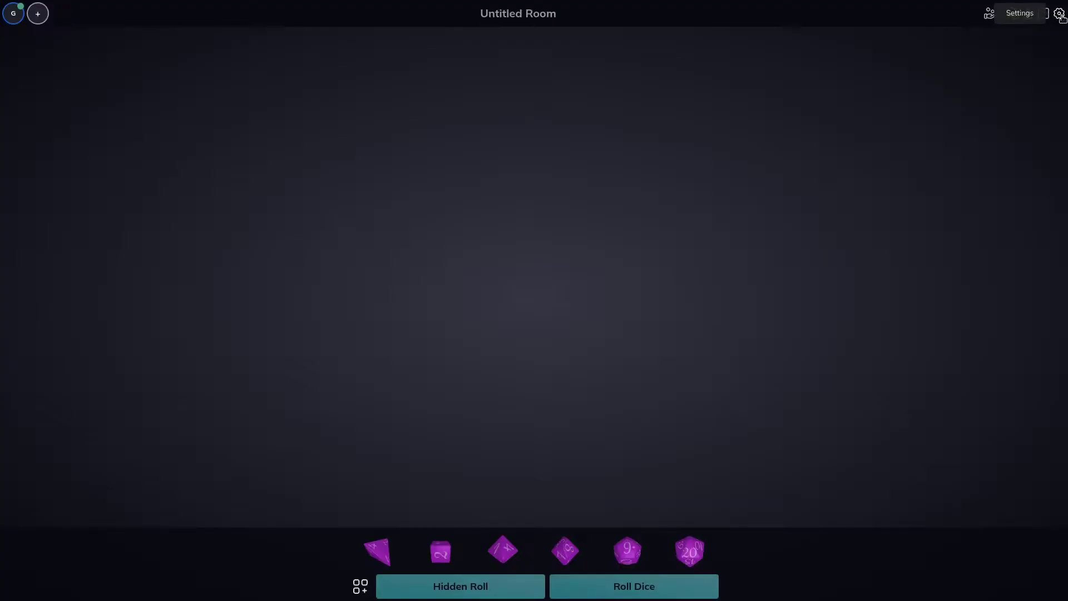
Step: Rename the room from 'Untitled Room' to 'dddice Tutorial Room'
click(541, 16)
text(dddice )
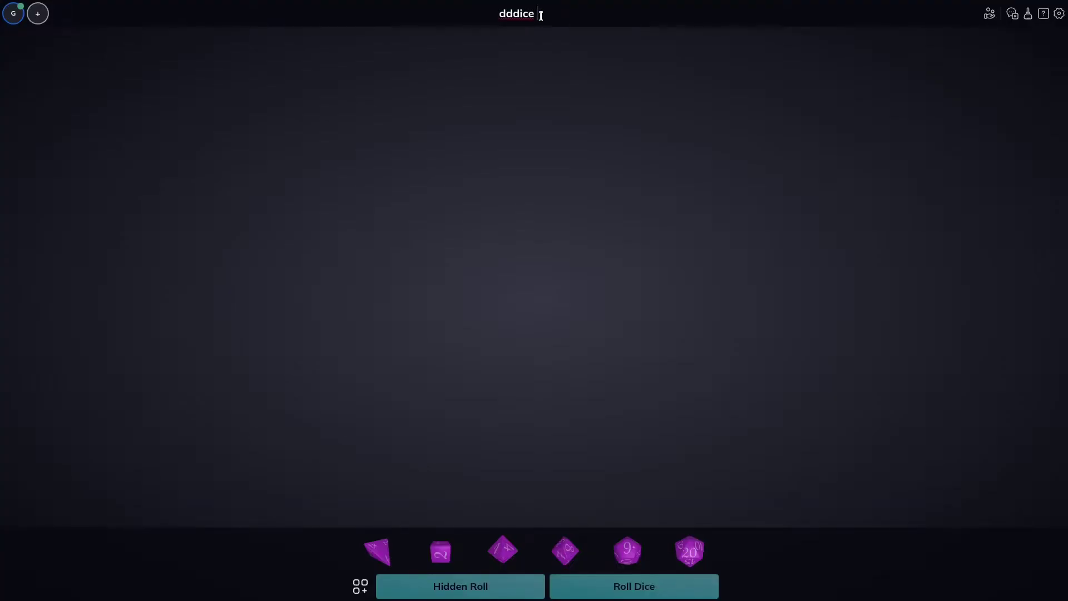
text(Tutorial Room)
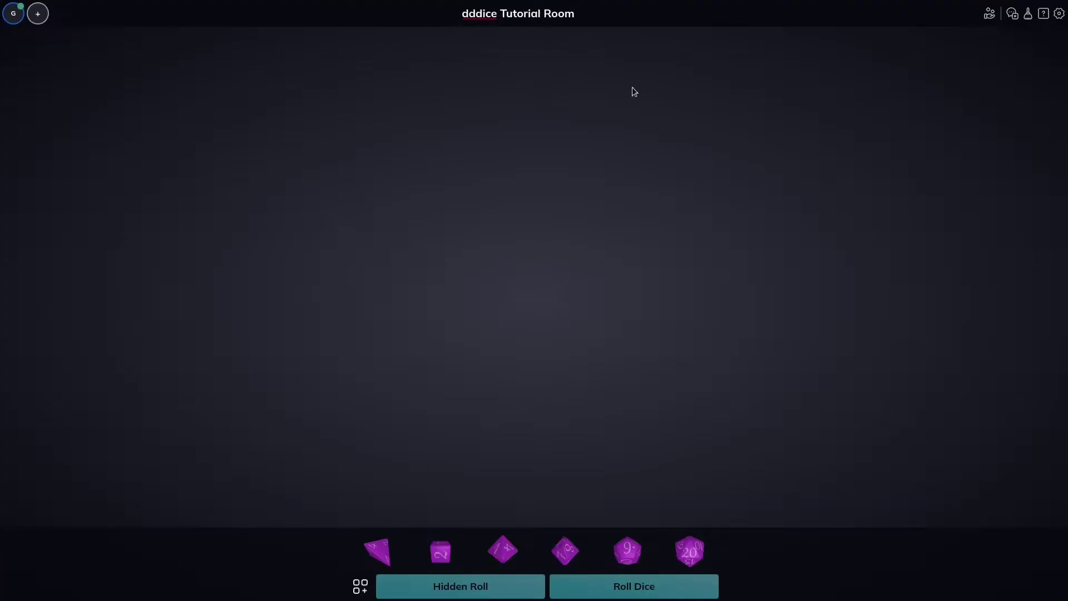
key(Return)
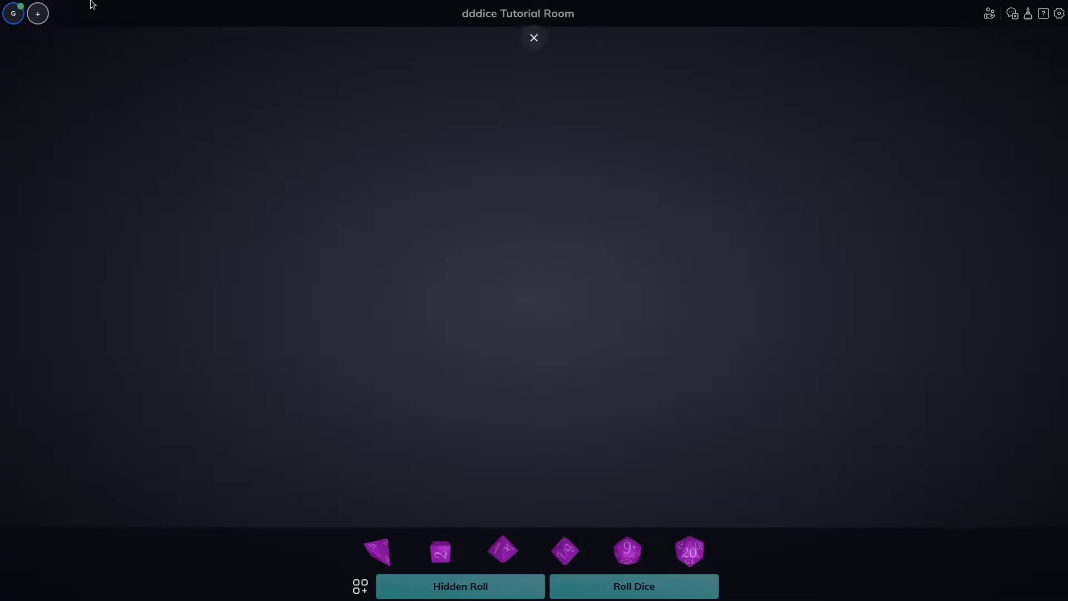
Step: Set the player colour to magenta and the display name to 'Awesome Game Master', then save
click(4, 13)
triple_click(59, 67)
click(72, 69)
text(2)
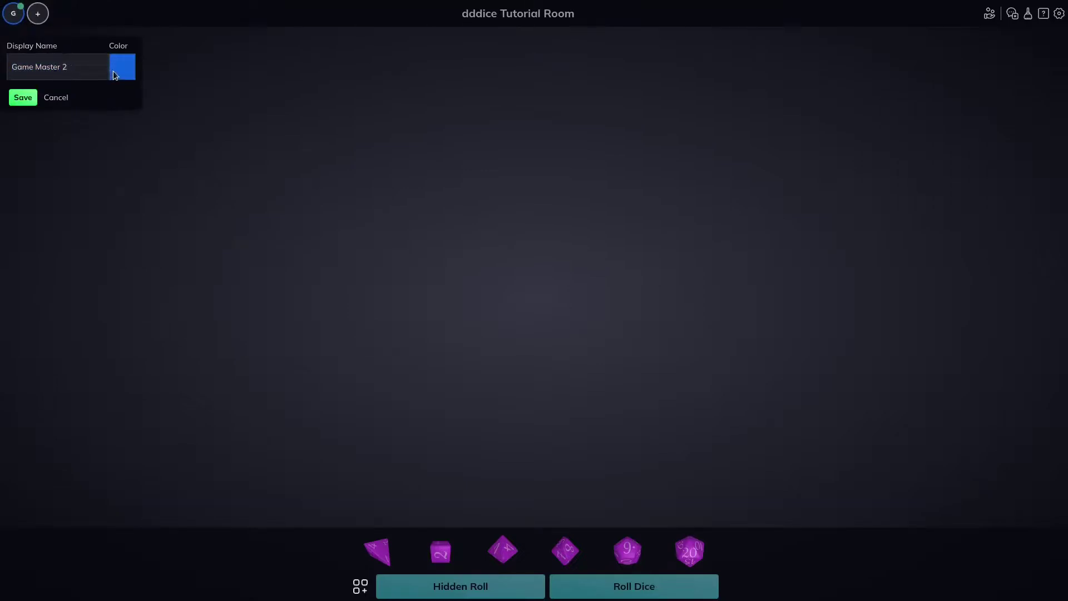
click(119, 74)
click(100, 145)
click(110, 188)
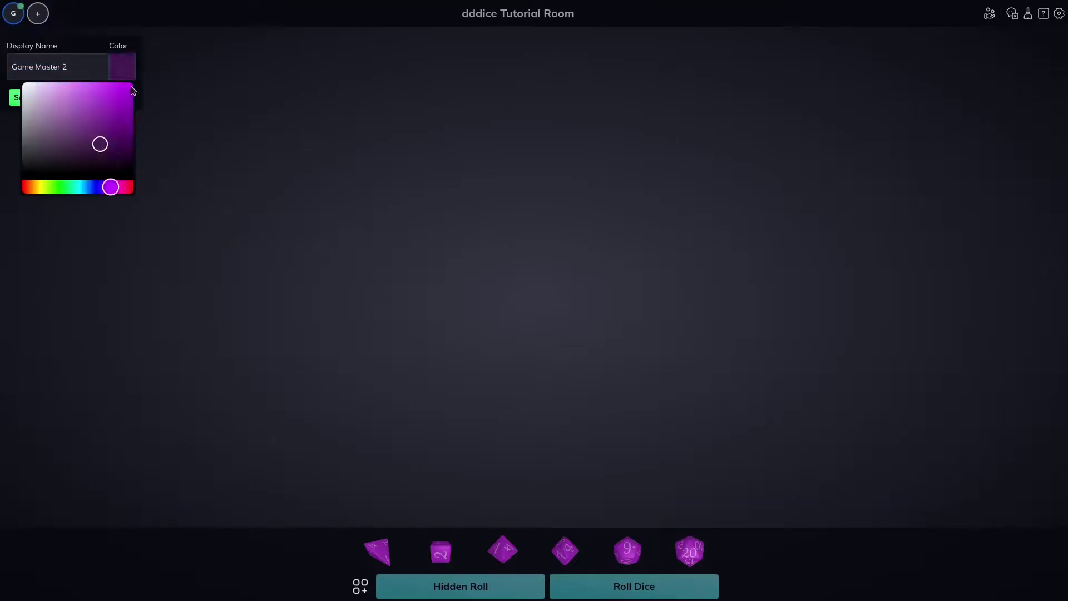
click(116, 190)
click(97, 71)
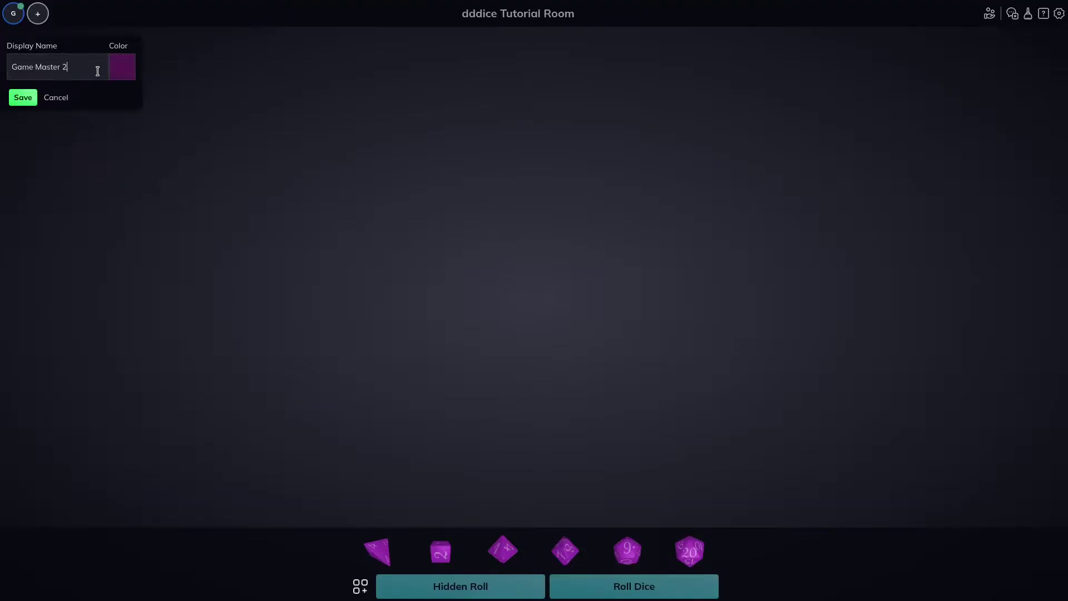
drag(97, 71, 13, 65)
text(Awesome Game Master)
click(25, 102)
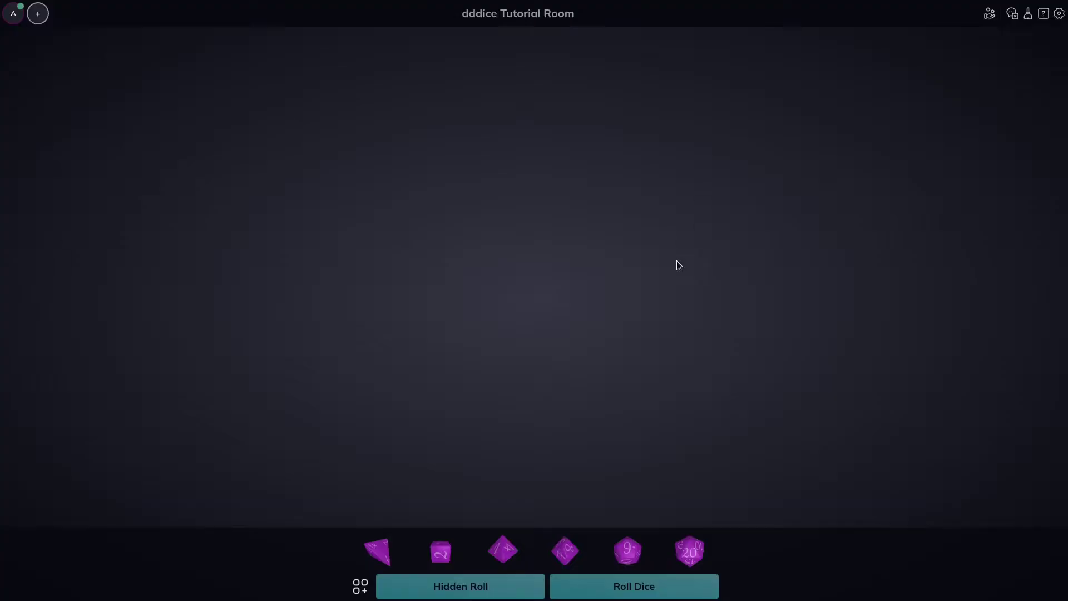
Step: Roll a d20 (15), then a d20 plus four d6 (37), and pick up the dice
click(687, 551)
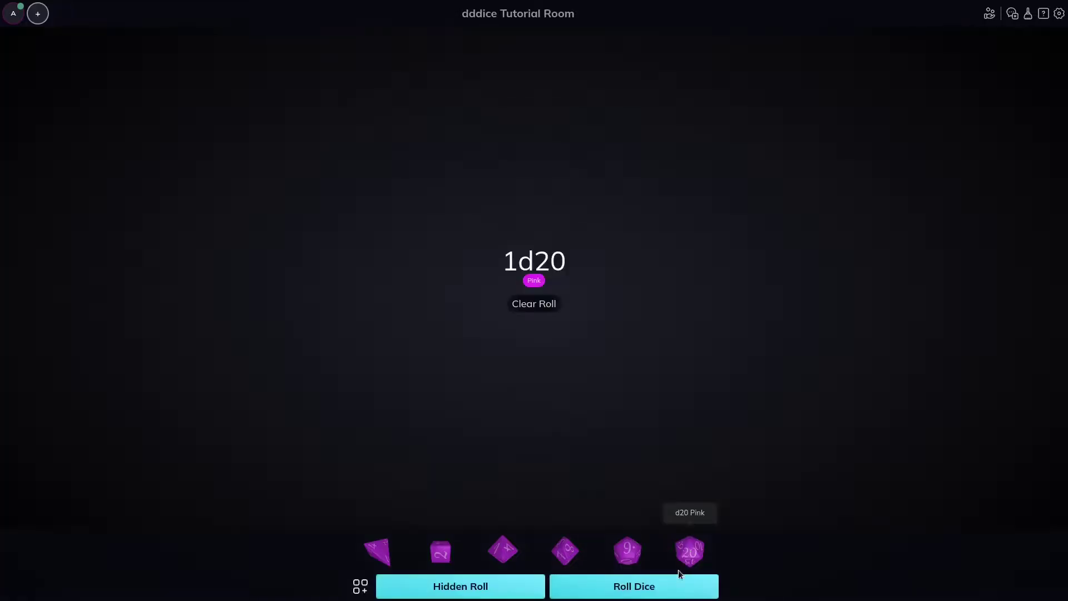
click(671, 586)
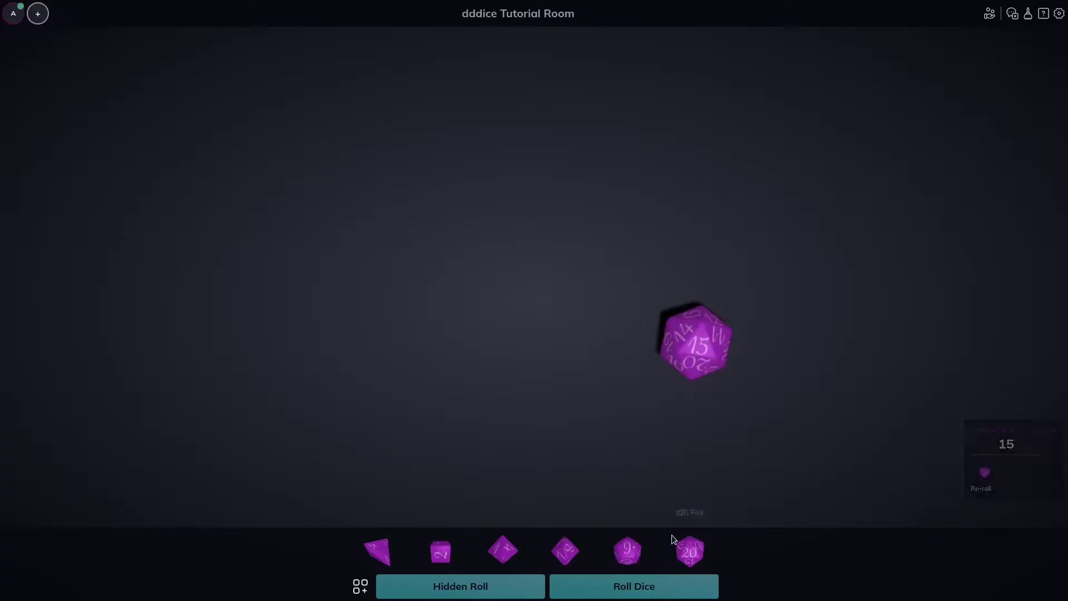
click(676, 540)
click(442, 555)
click(443, 556)
click(444, 558)
click(445, 558)
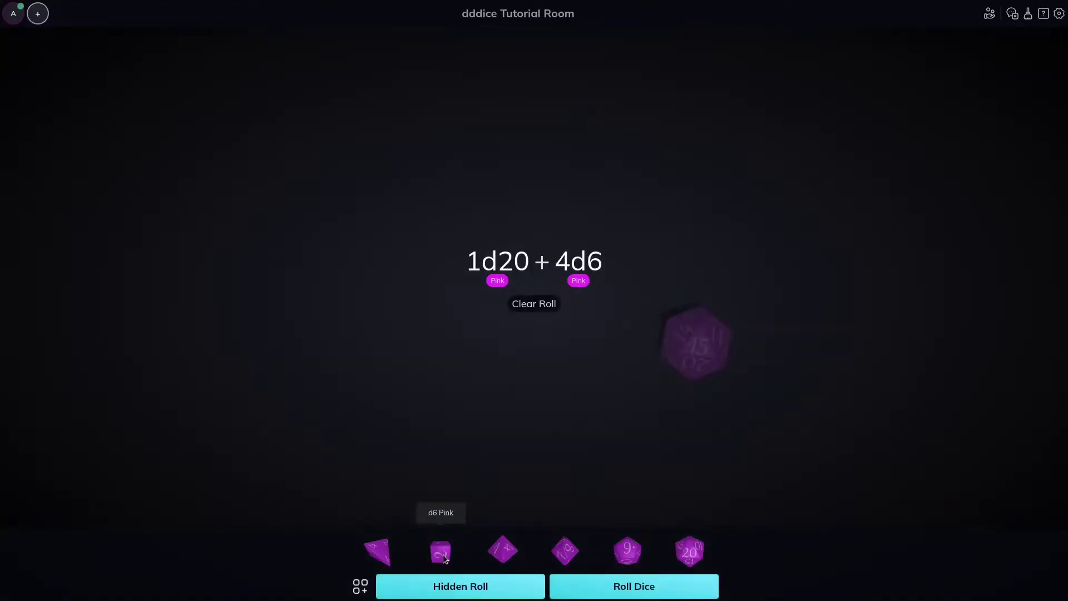
click(625, 587)
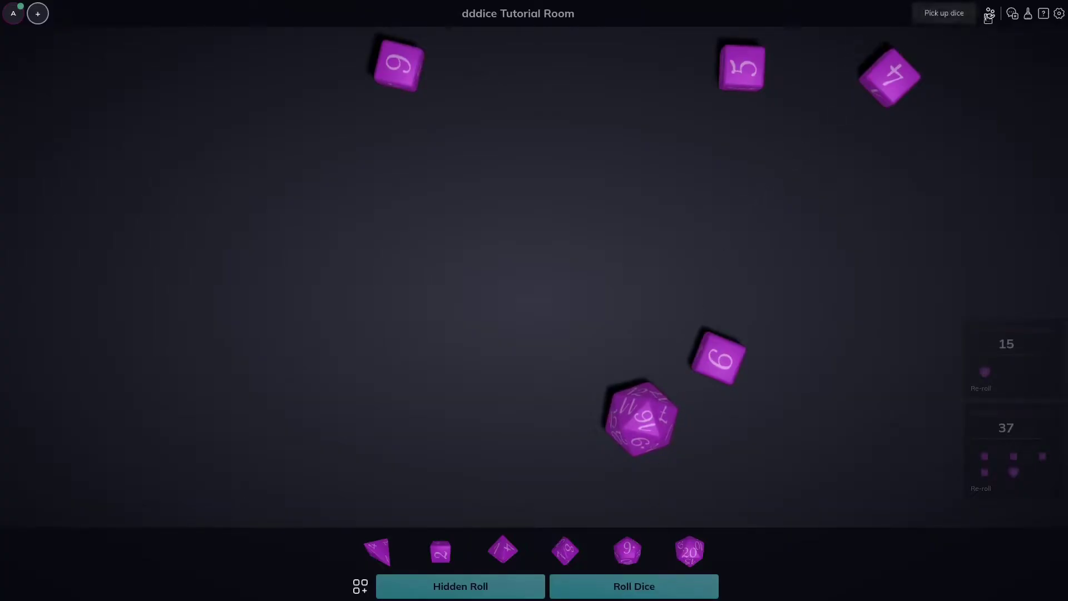
click(989, 15)
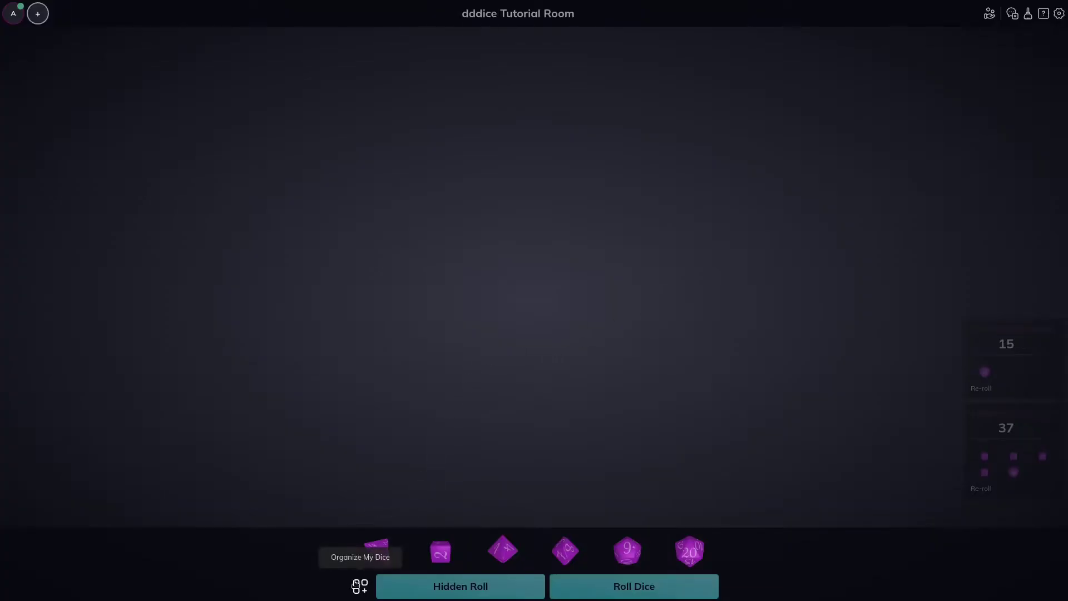
Step: Add the Bees d20 and the Emoji d20 to your personal dice tray
click(358, 585)
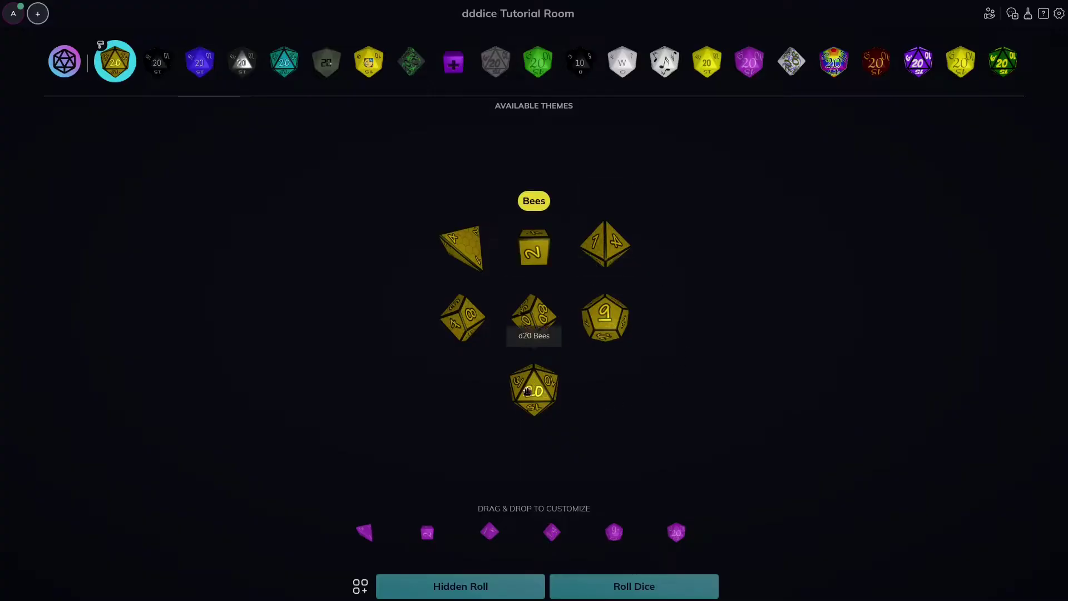
drag(527, 391, 704, 528)
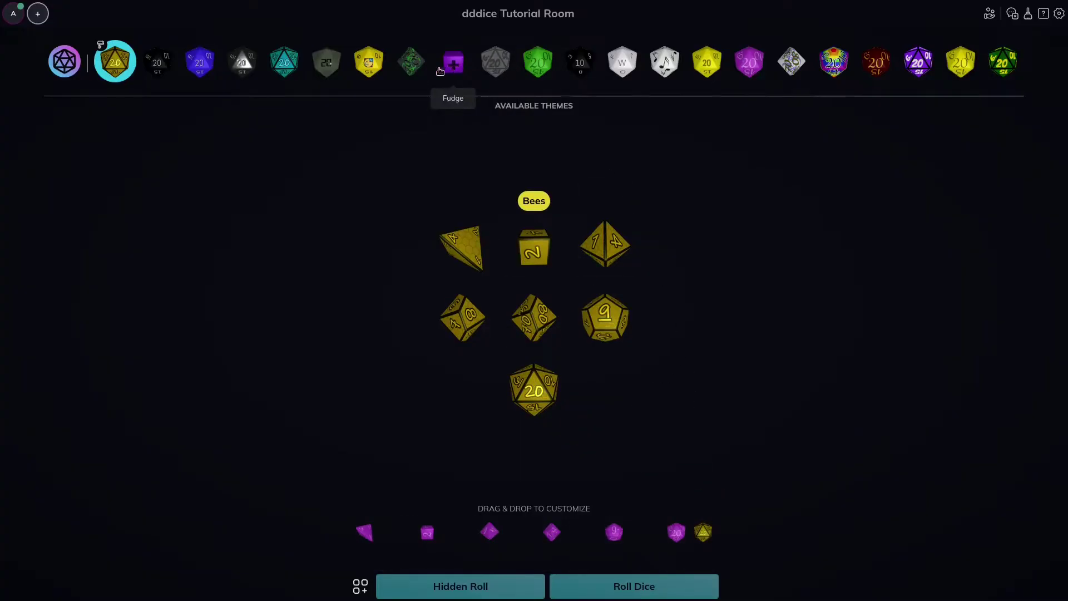
click(375, 67)
drag(538, 400, 684, 558)
Step: Add two Pride dice and one Green die to the dice tray
click(833, 63)
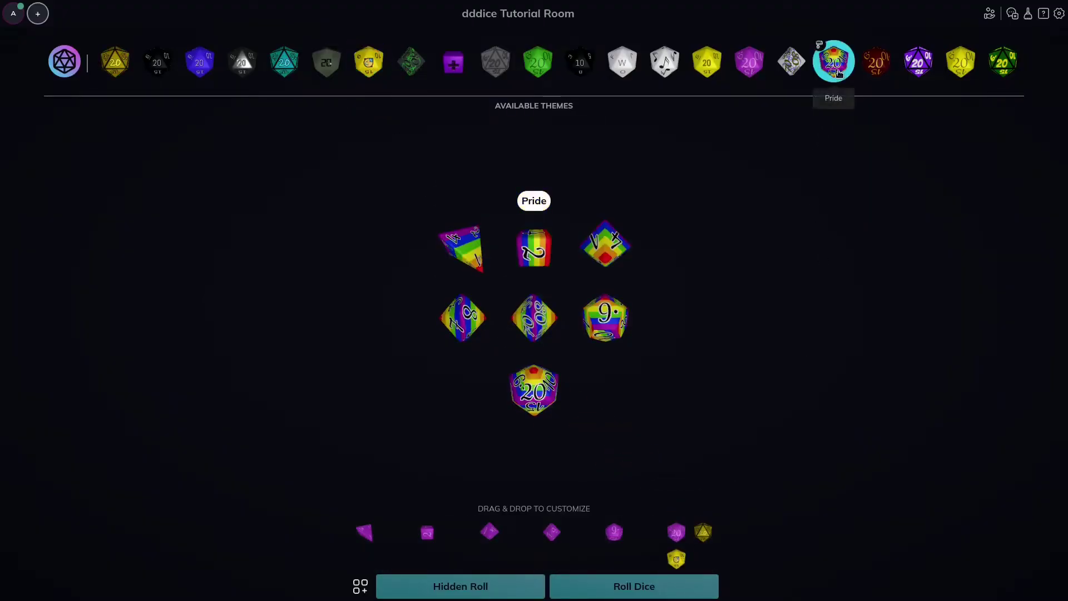
drag(533, 253, 454, 534)
drag(552, 291, 427, 559)
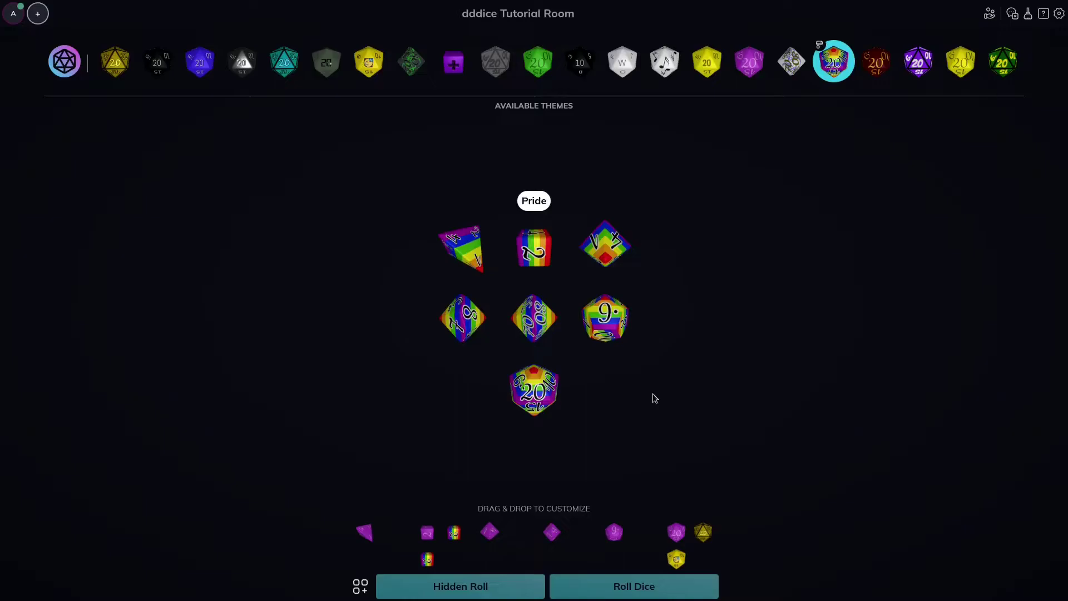
click(538, 61)
drag(534, 318, 581, 536)
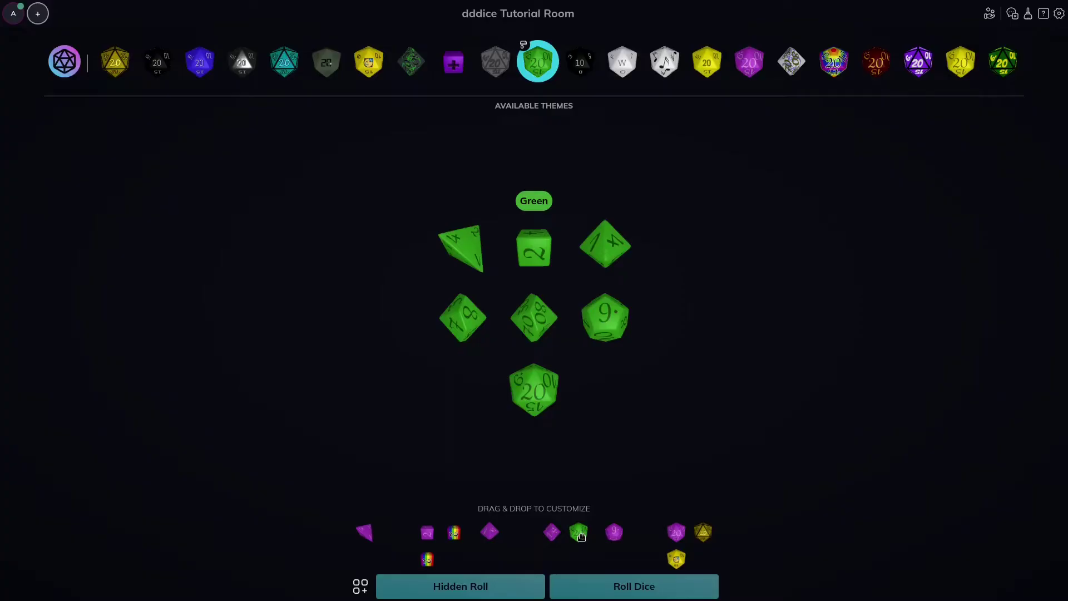
Step: Roll the three queued d20s from the Pink, Bees and Emoji sets for a total of 8
click(362, 585)
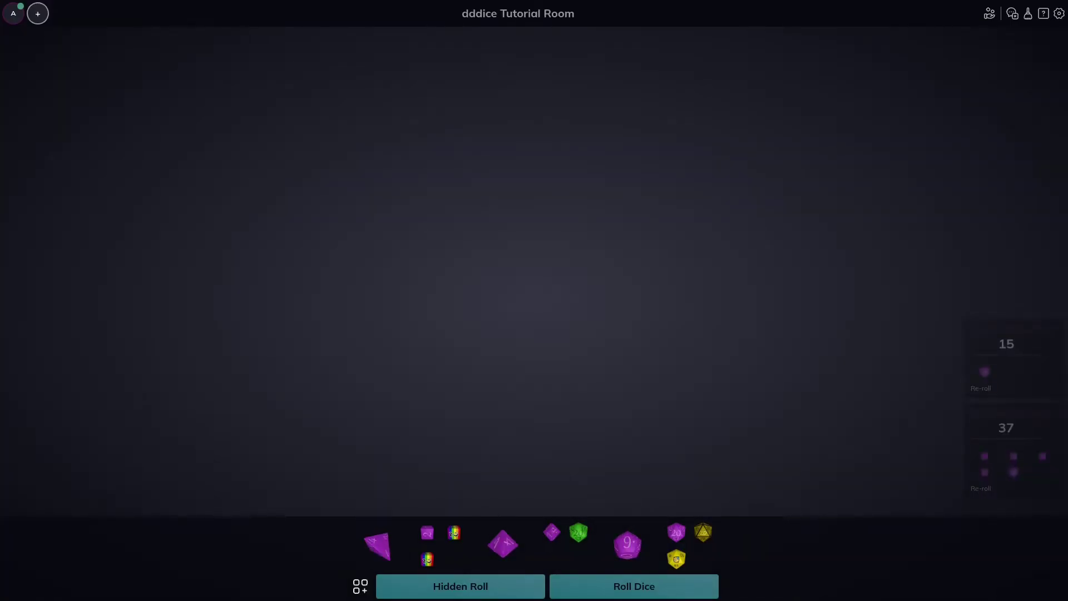
mouse_move(690, 518)
click(690, 518)
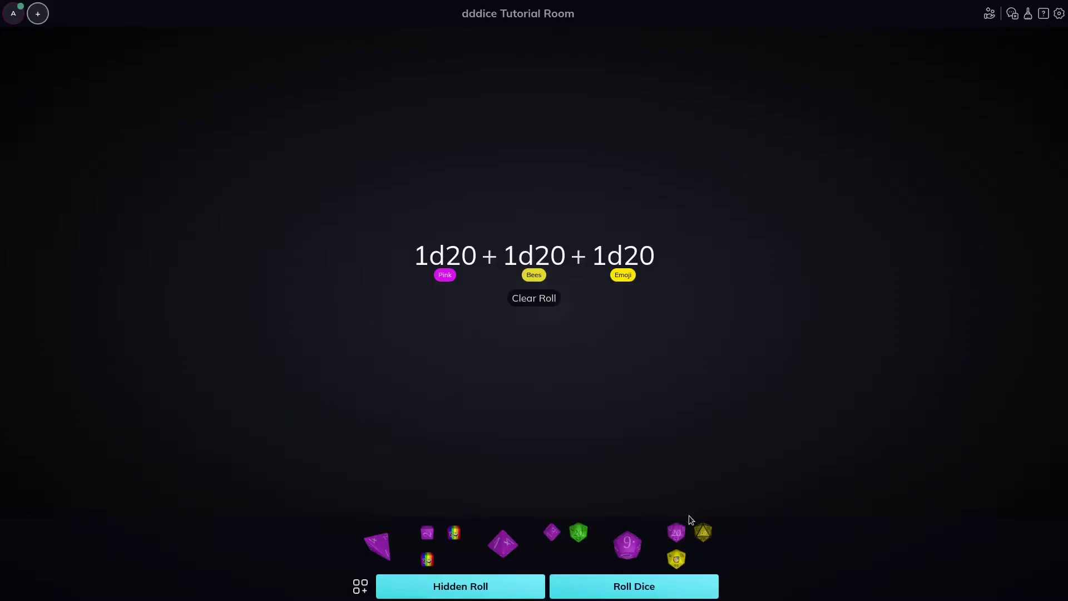
click(667, 594)
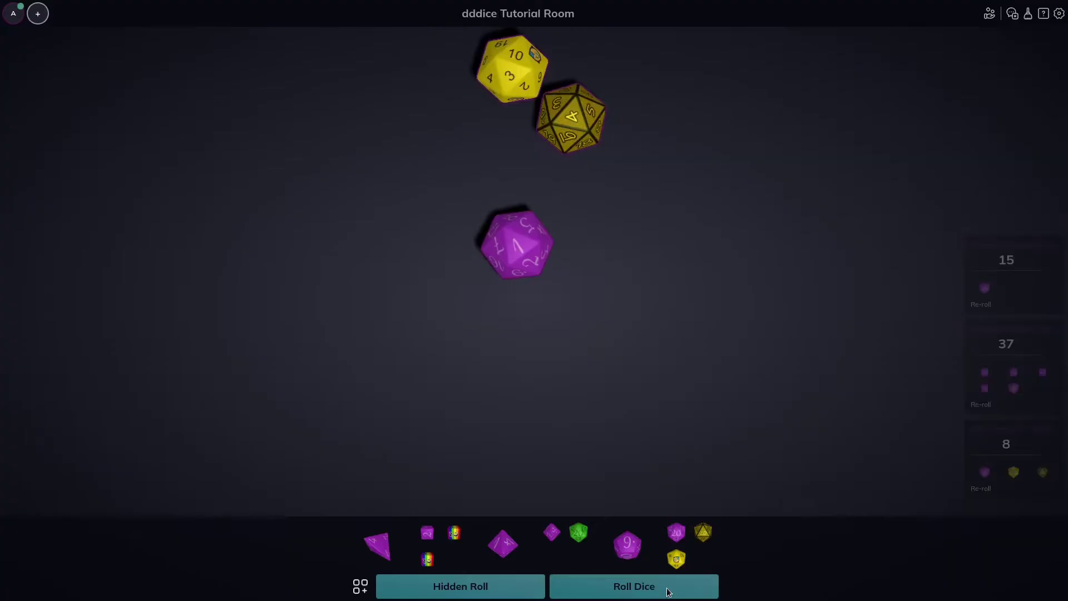
Step: Copy the room's invite link for a second player, then close the invite
click(33, 21)
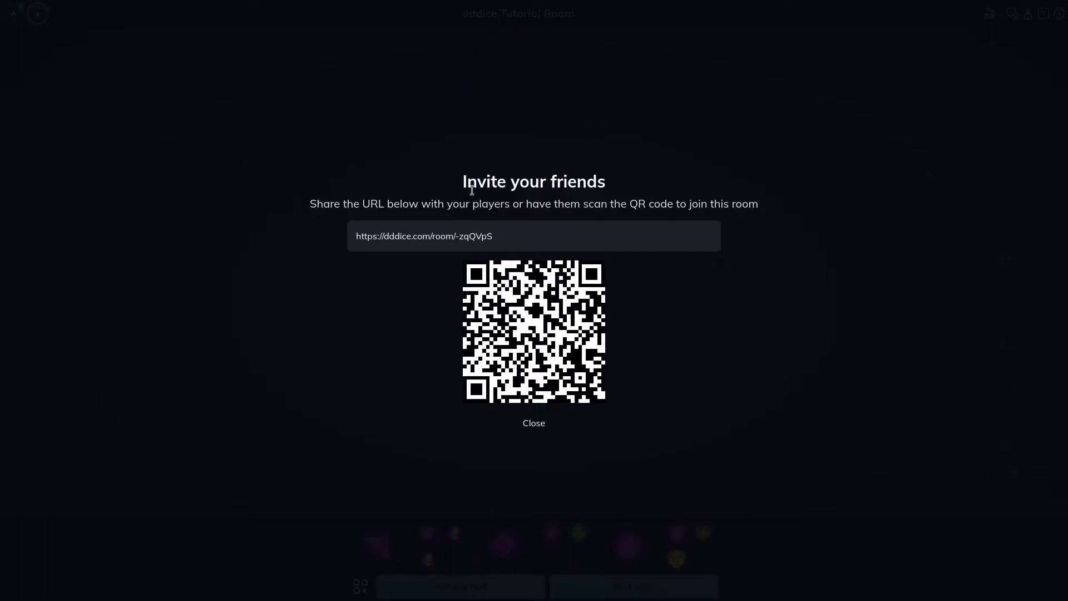
click(489, 247)
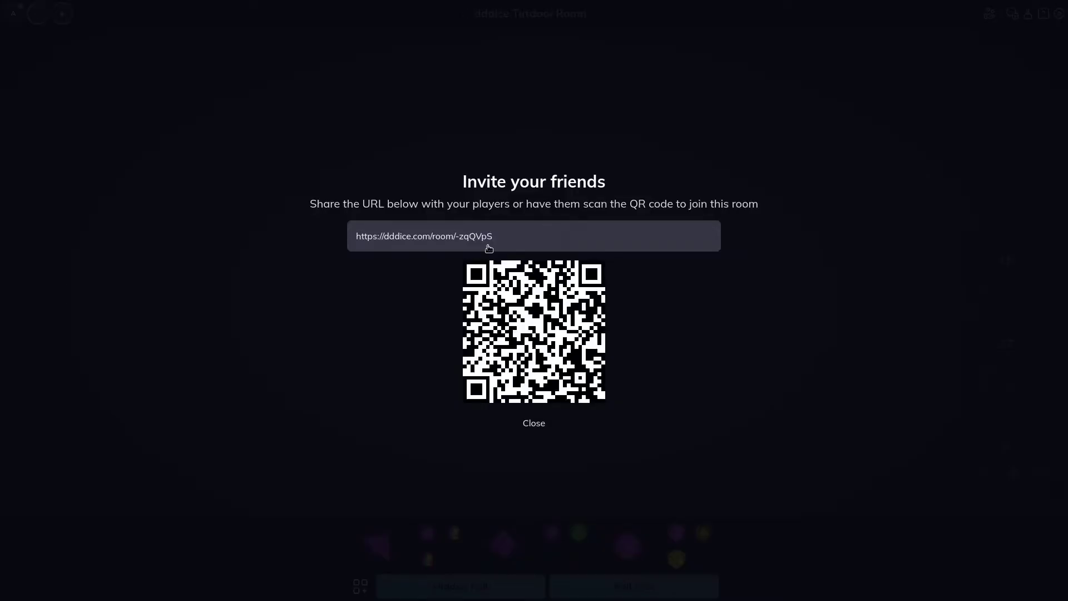
click(539, 426)
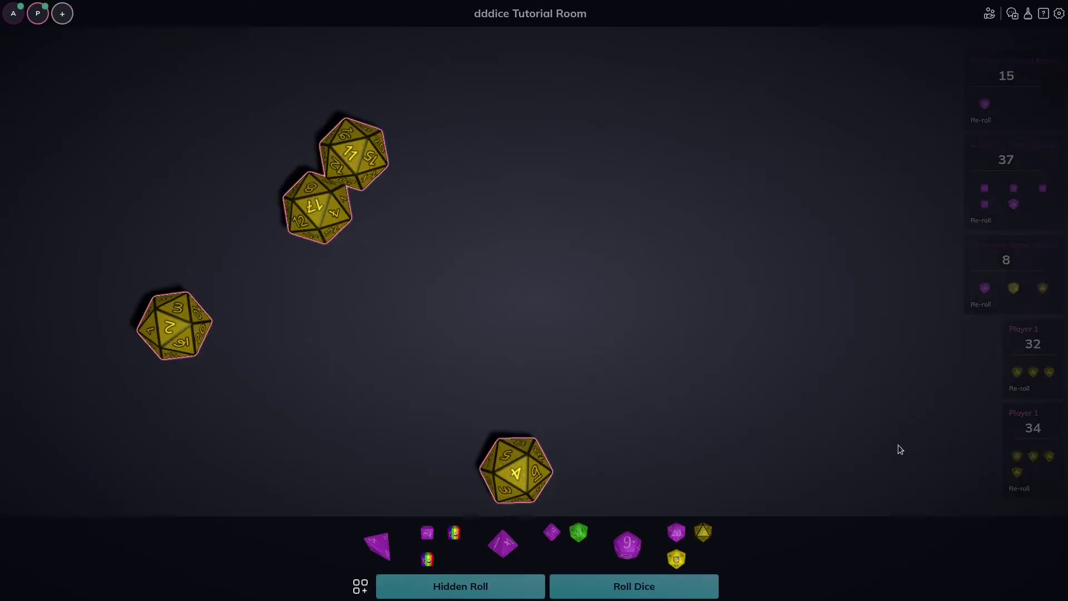
Step: Make a hidden roll of four Emoji d20s
click(677, 558)
click(676, 559)
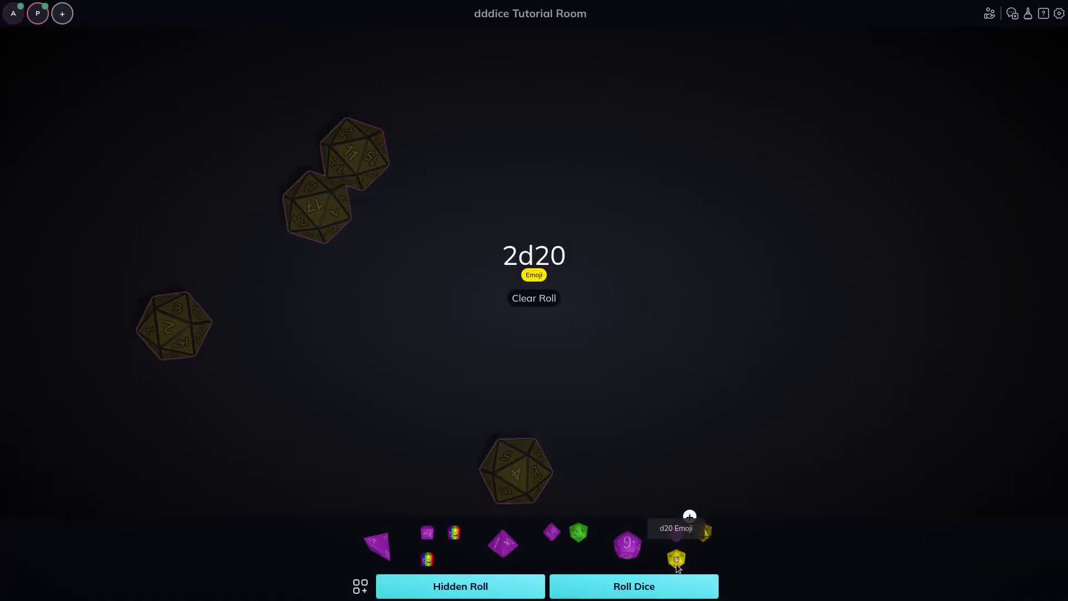
click(677, 558)
click(677, 559)
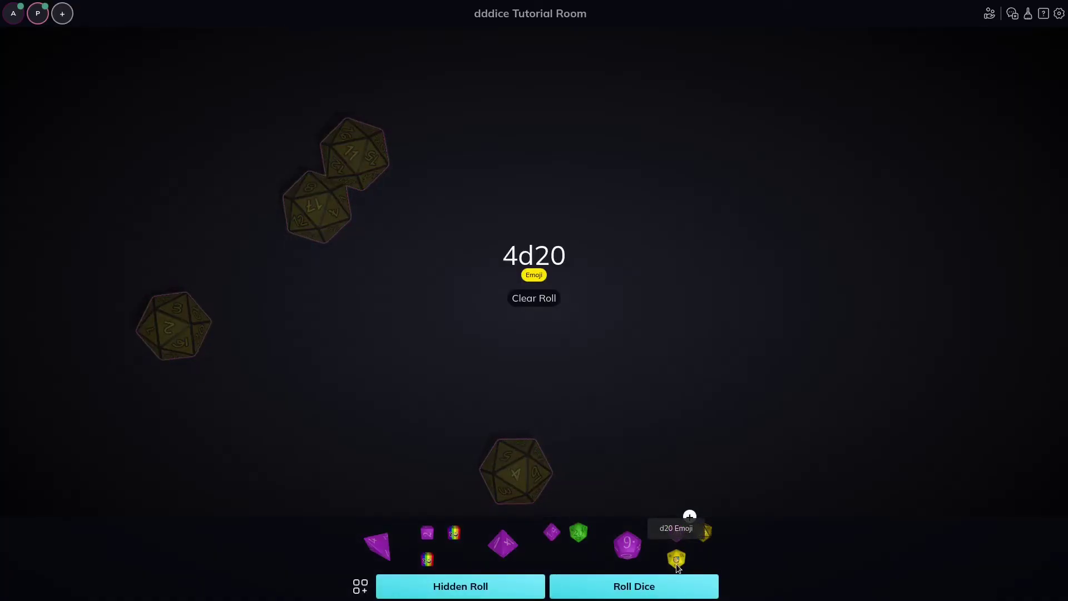
click(495, 589)
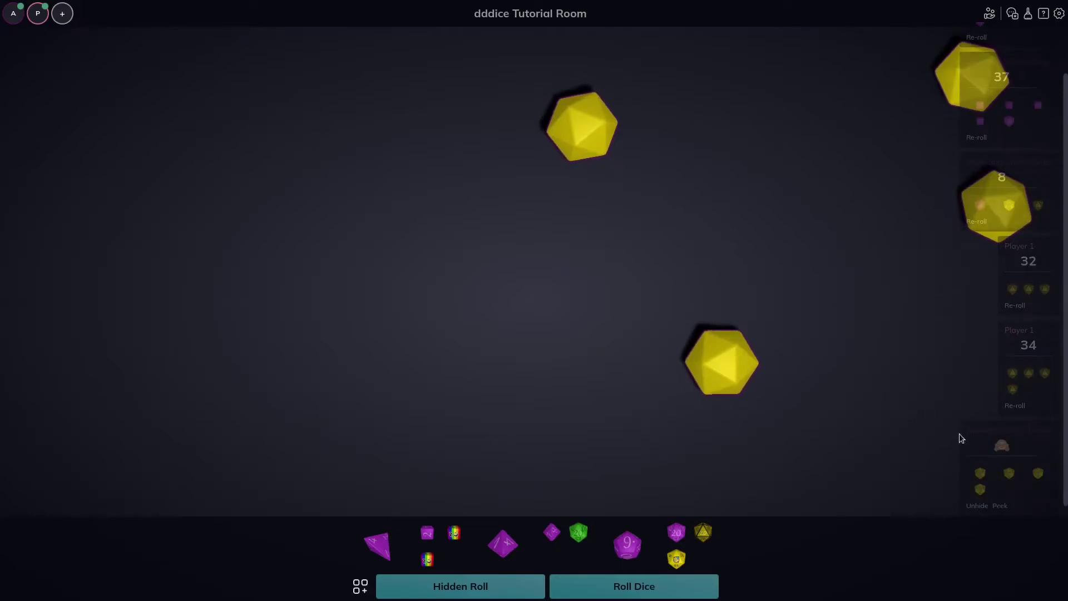
Step: Peek at the hidden roll's 29 total (11, 7, 6, 5) and reveal it to everyone
click(1000, 505)
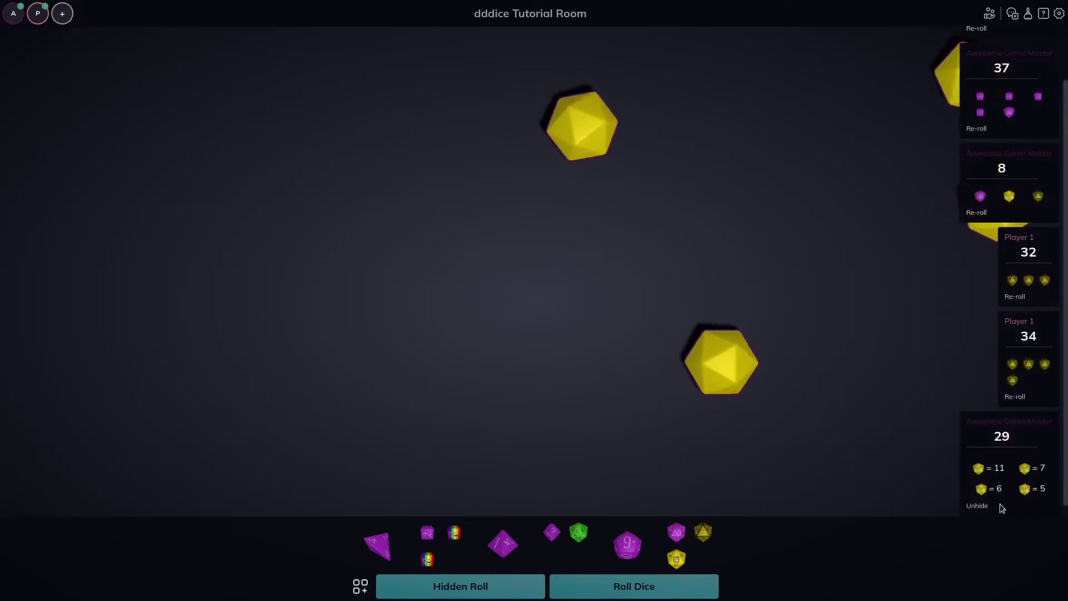
double_click(1004, 435)
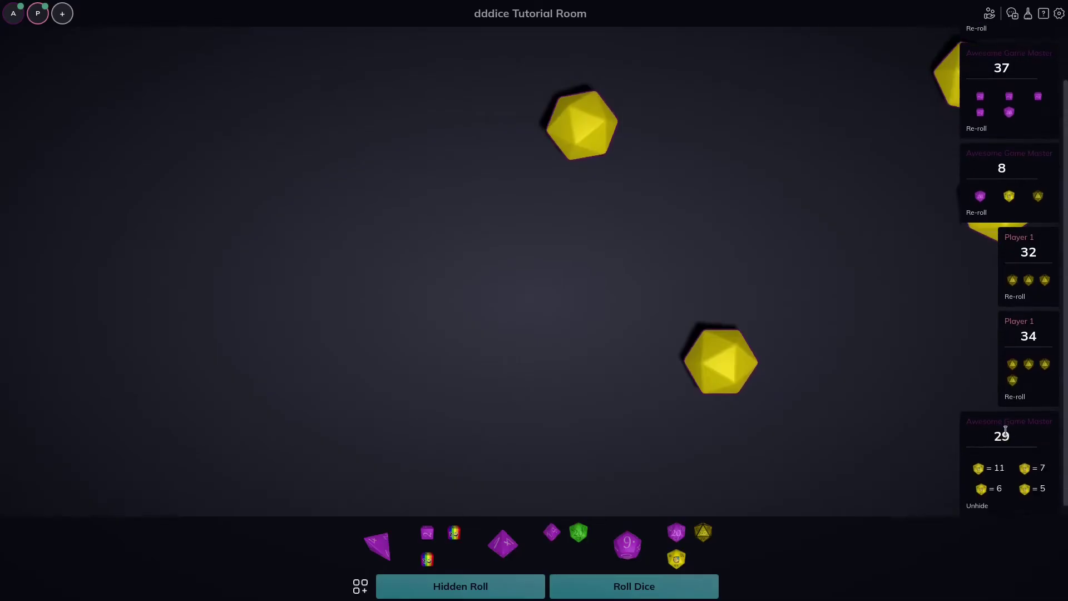
click(978, 506)
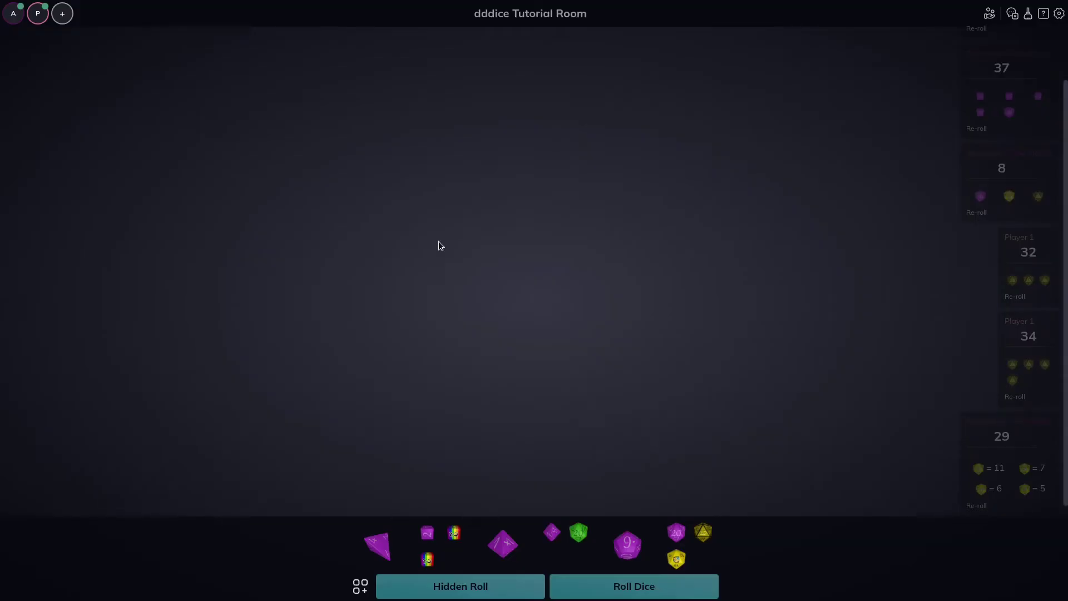
Step: Hide the roll-history chat from the gear menu and reopen the room settings
click(1059, 13)
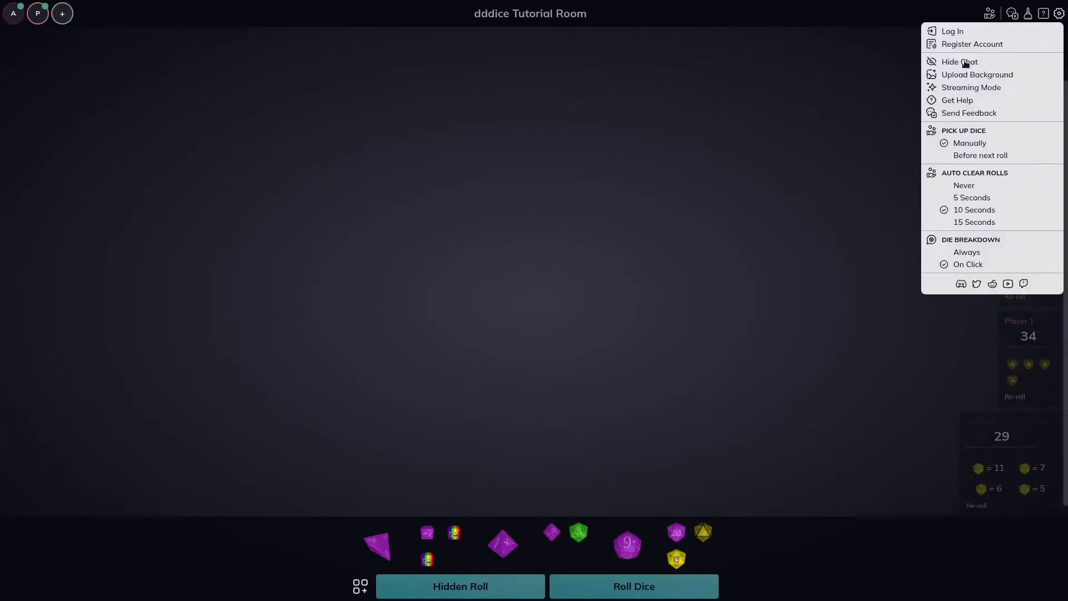
click(966, 65)
click(1059, 13)
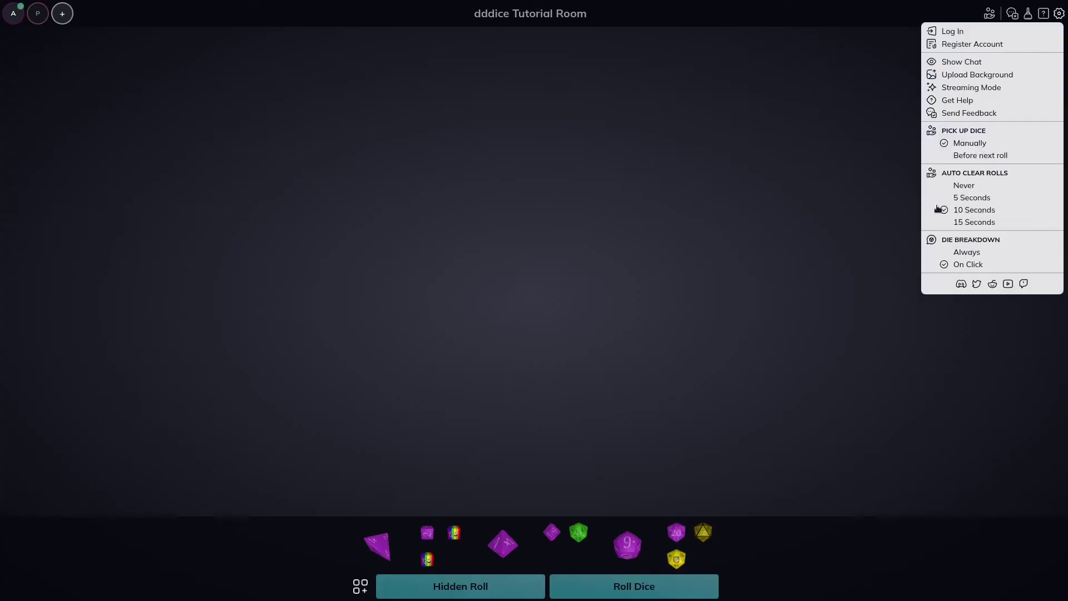
Step: Set dice pick-up to Before next roll, then roll two Emoji d20s and a Pink d12
click(970, 156)
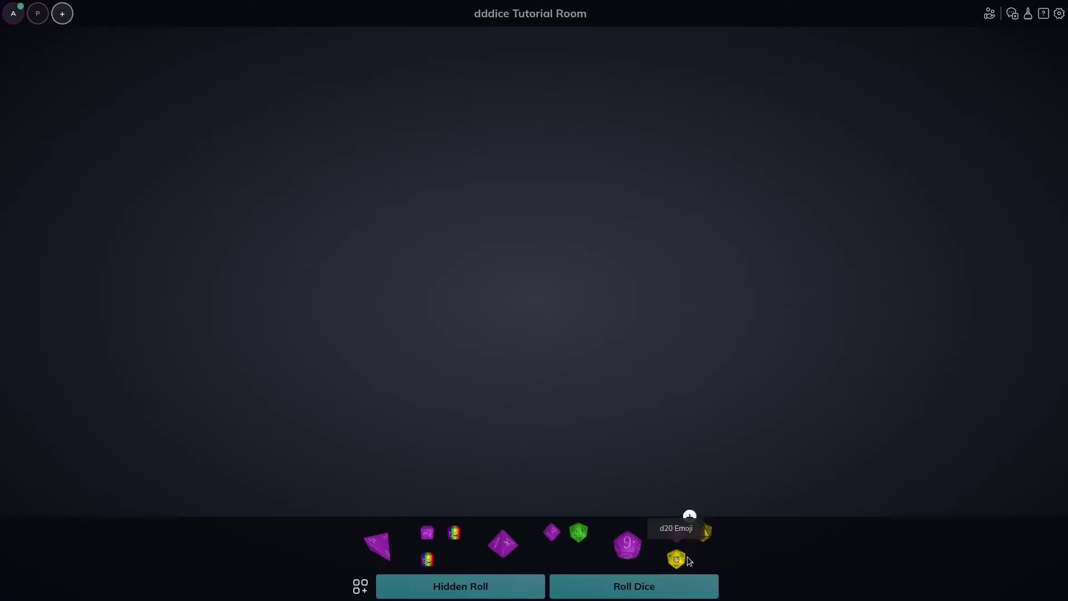
double_click(676, 532)
right_click(676, 534)
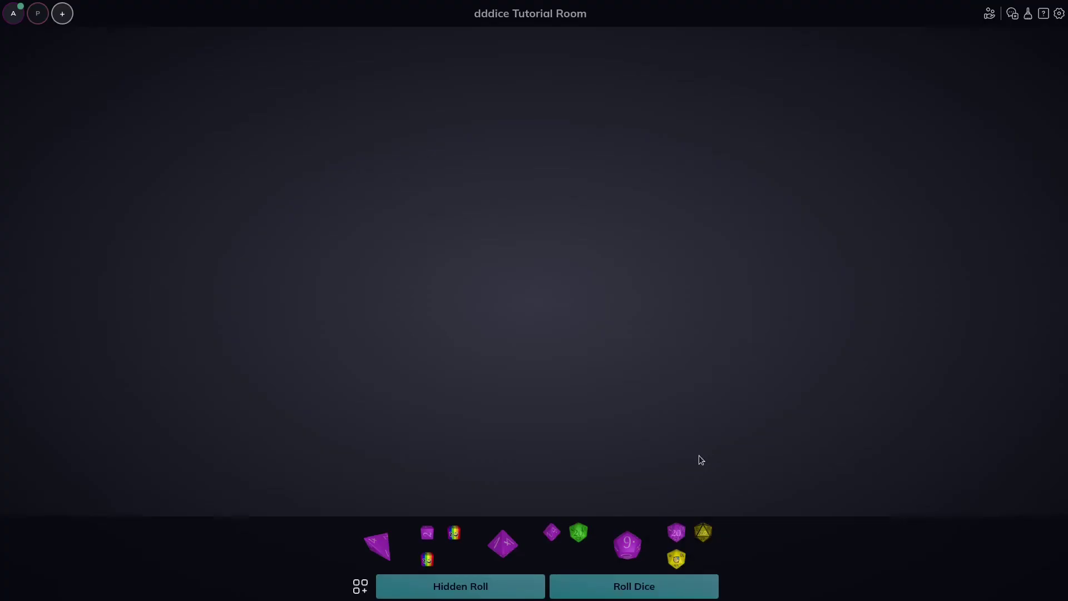
click(629, 545)
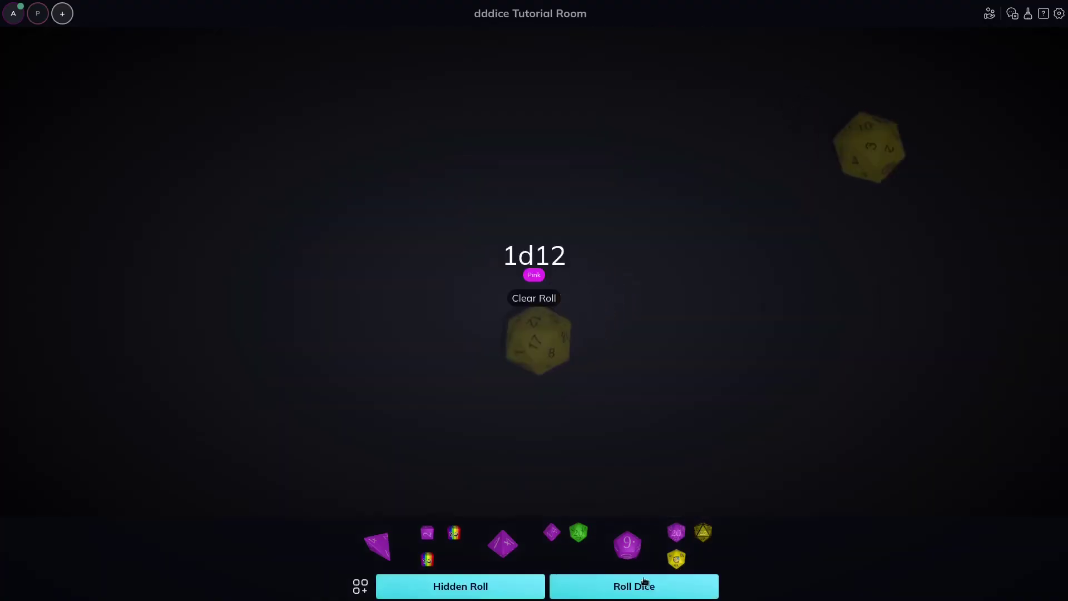
click(645, 586)
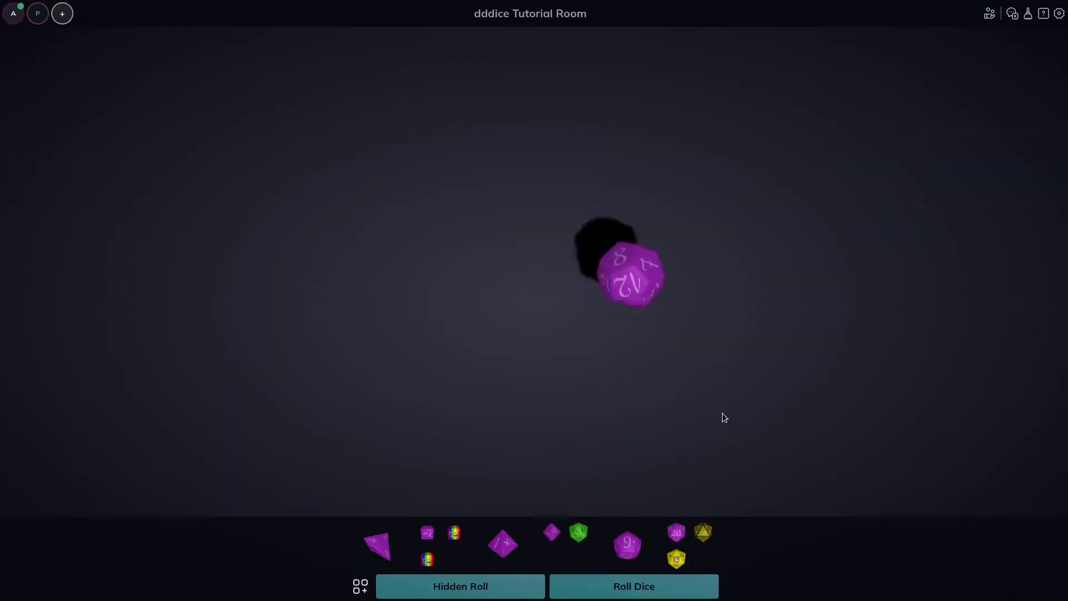
click(1059, 13)
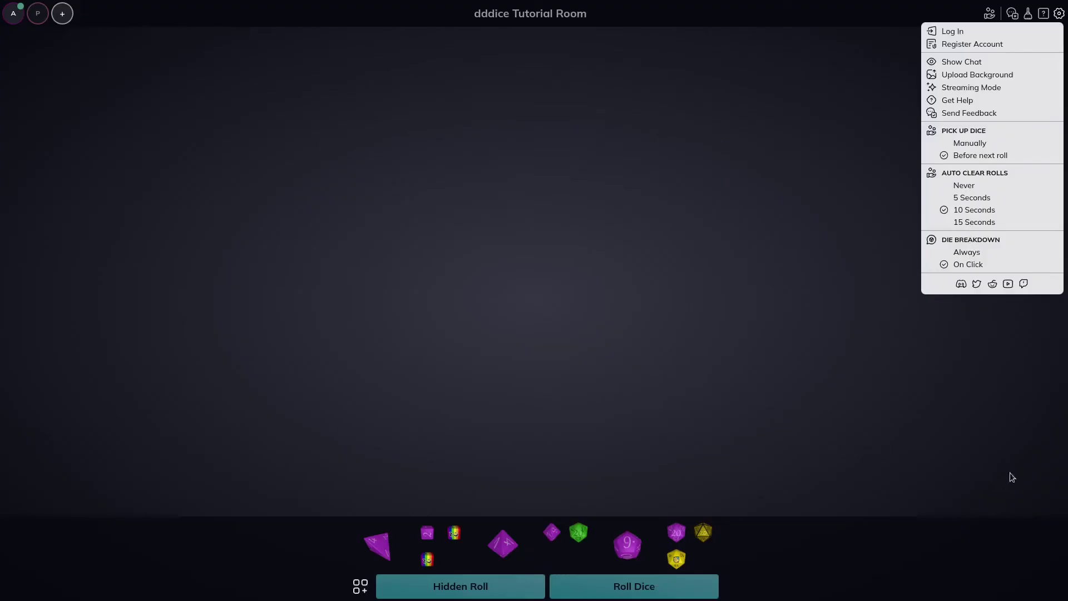
Step: Restore the roll-history chat, review the new 20 and 2 rolls, and reopen room settings
click(967, 62)
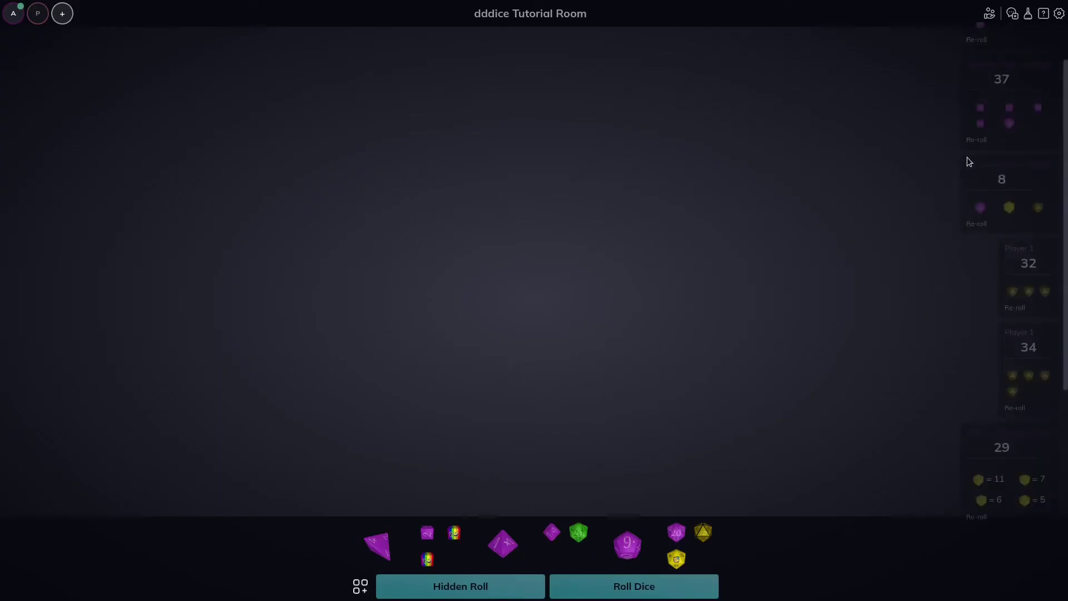
scroll(1004, 489, down, 3)
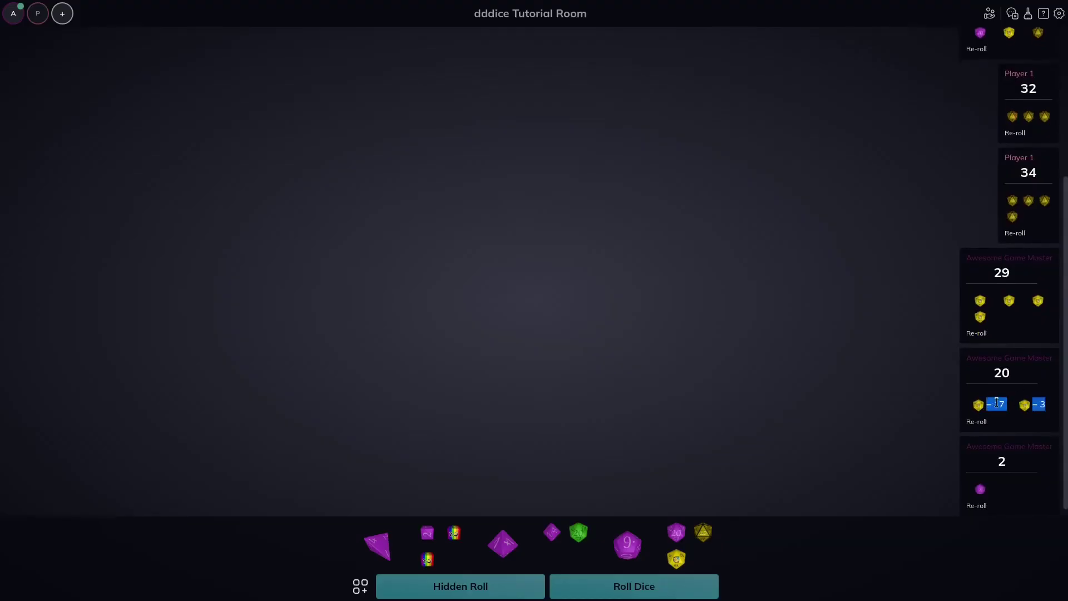
click(1059, 14)
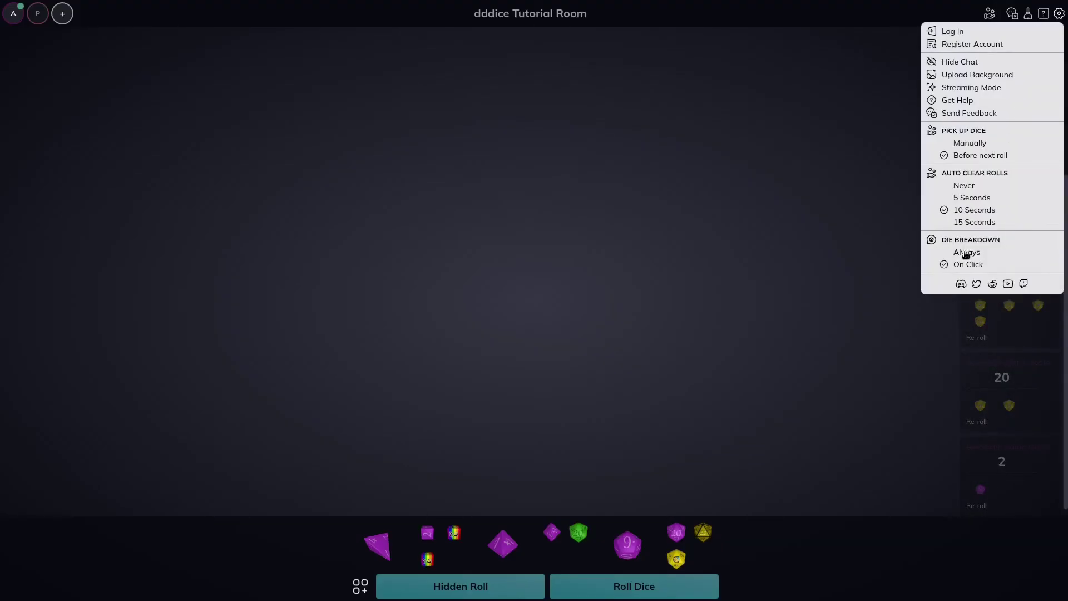